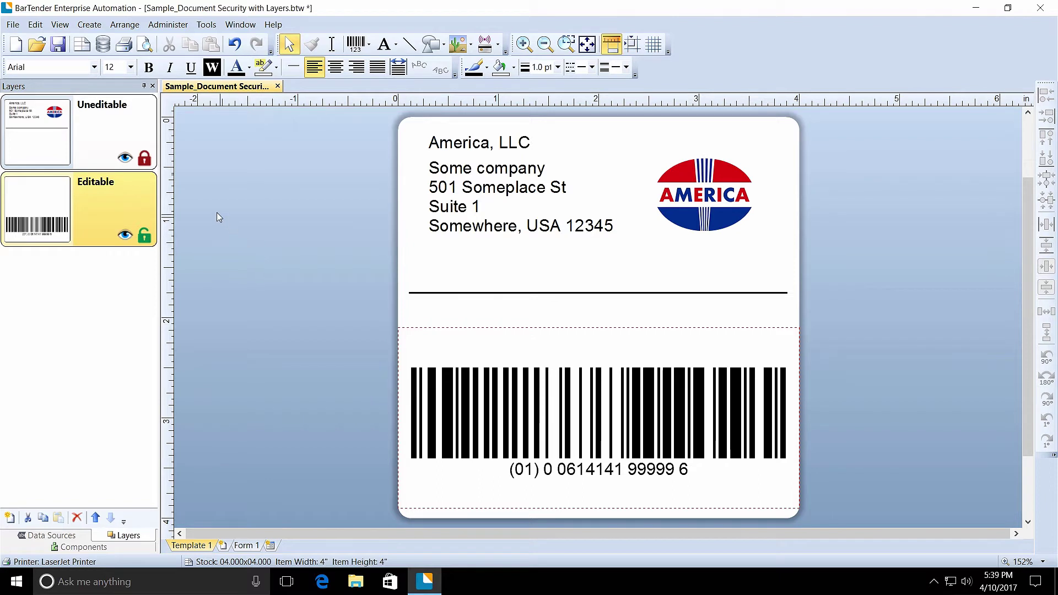
- Unlock the Uneditable layer by supplying the document password
left_click(146, 158)
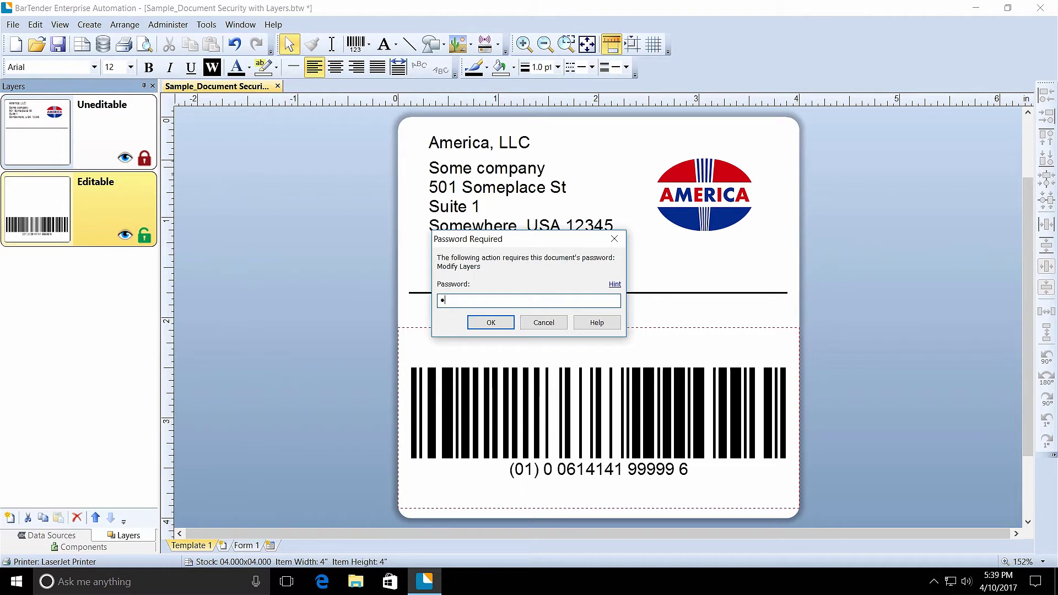
type("***")
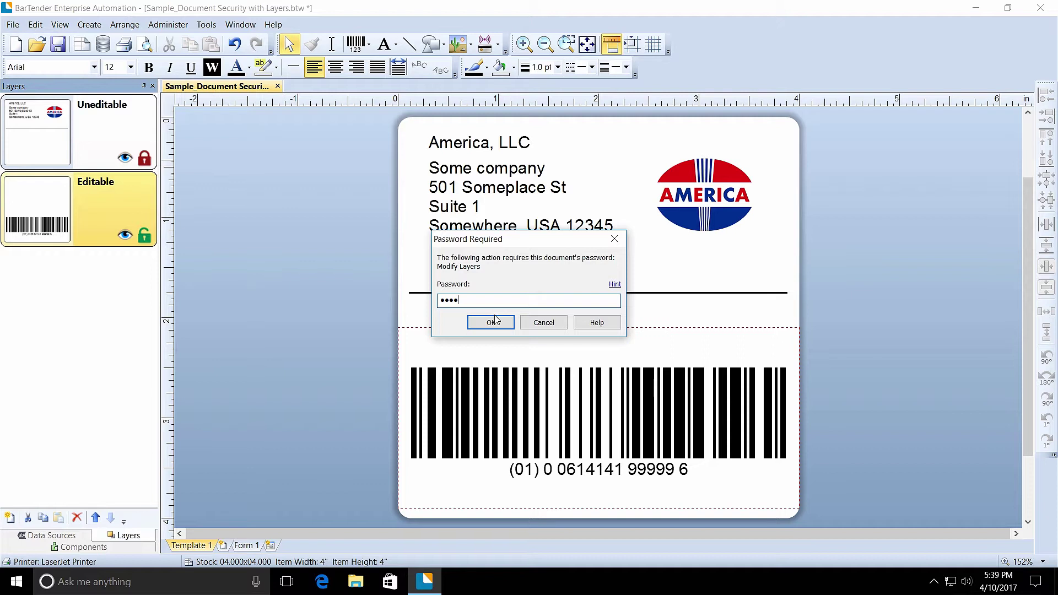
left_click(493, 321)
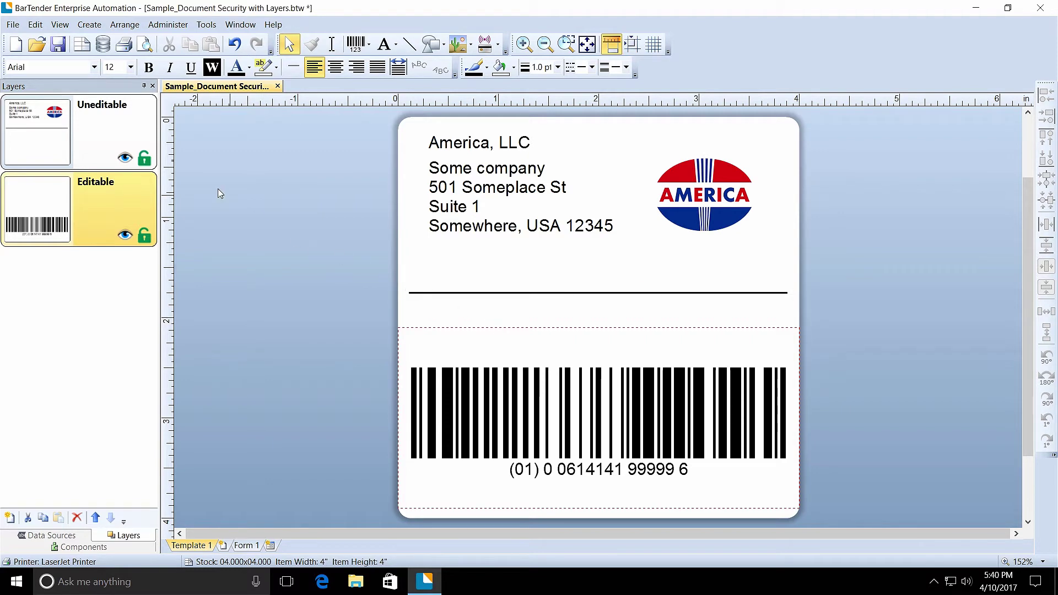
- Open BarTender Document Password settings with the current password and scroll Protected Actions to Modify Layers
left_click(13, 24)
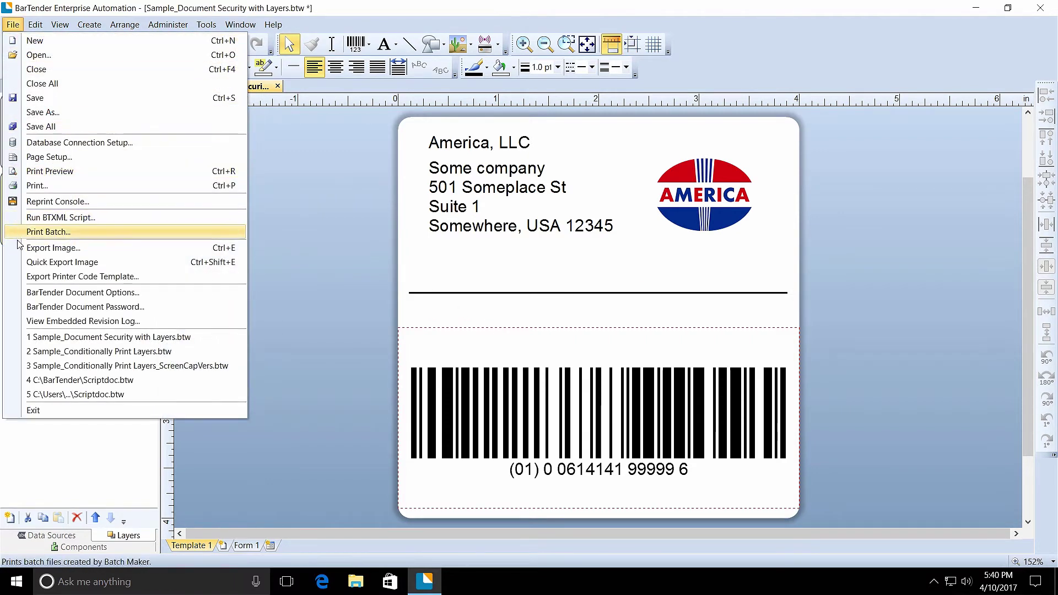
left_click(21, 311)
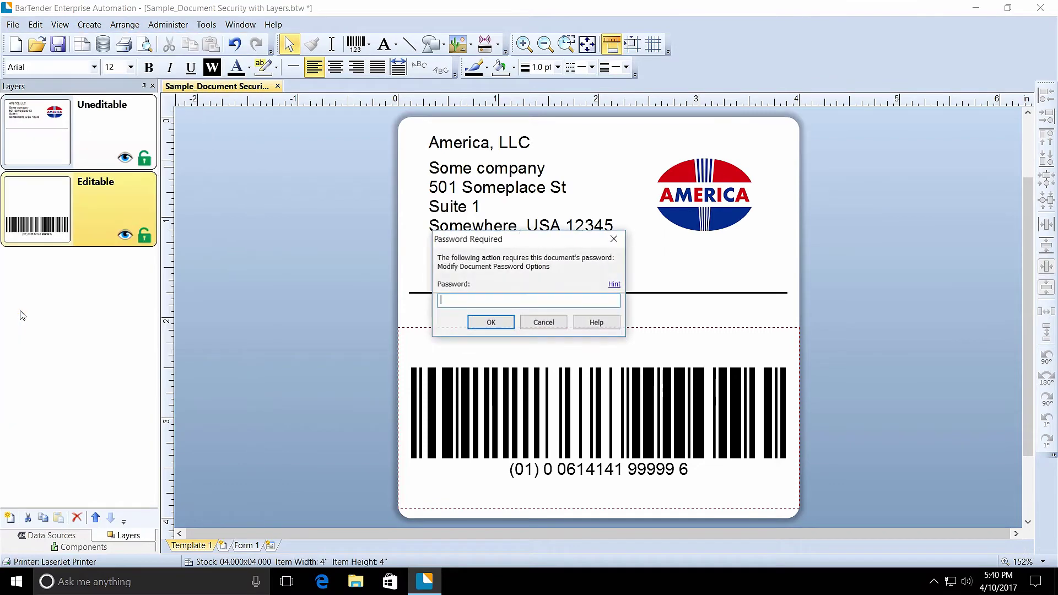
type("pass")
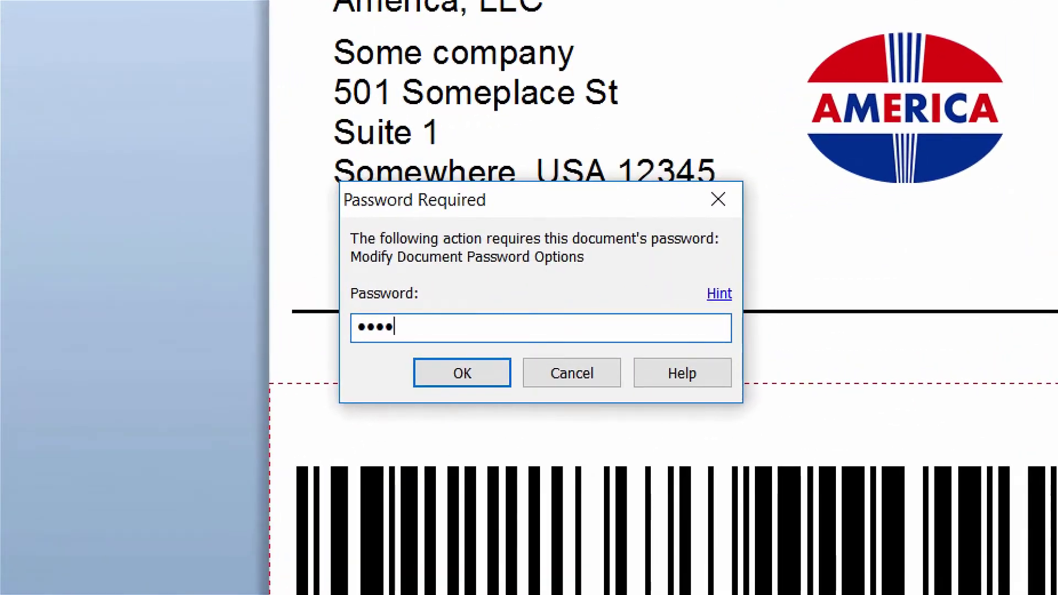
left_click(503, 380)
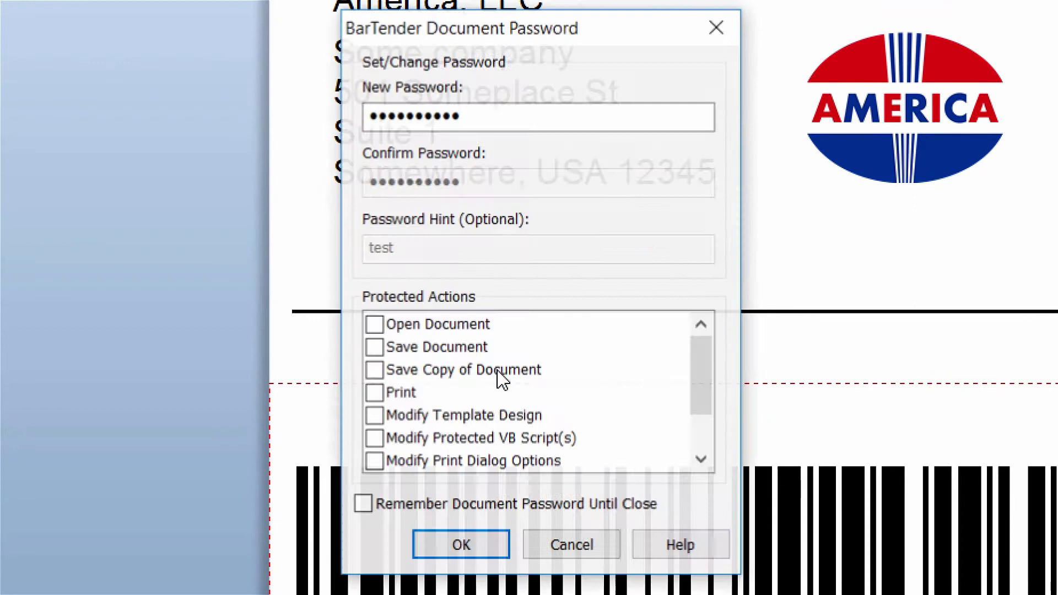
left_click_drag(699, 378, 697, 448)
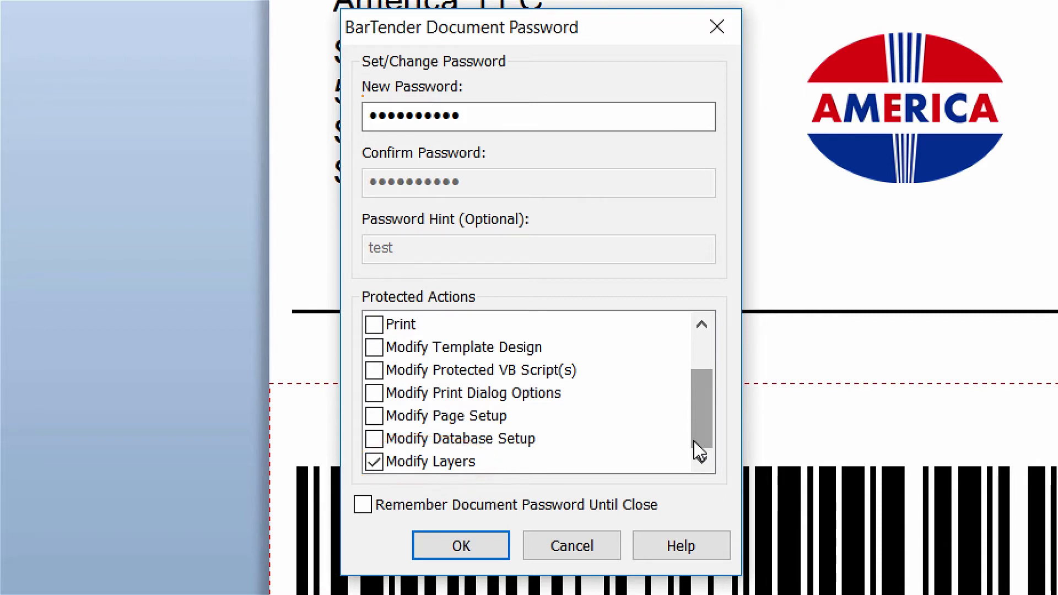
- Replace the password with a new six-character one, hint 'sample', remembered until close, and apply
left_click_drag(500, 114, 371, 115)
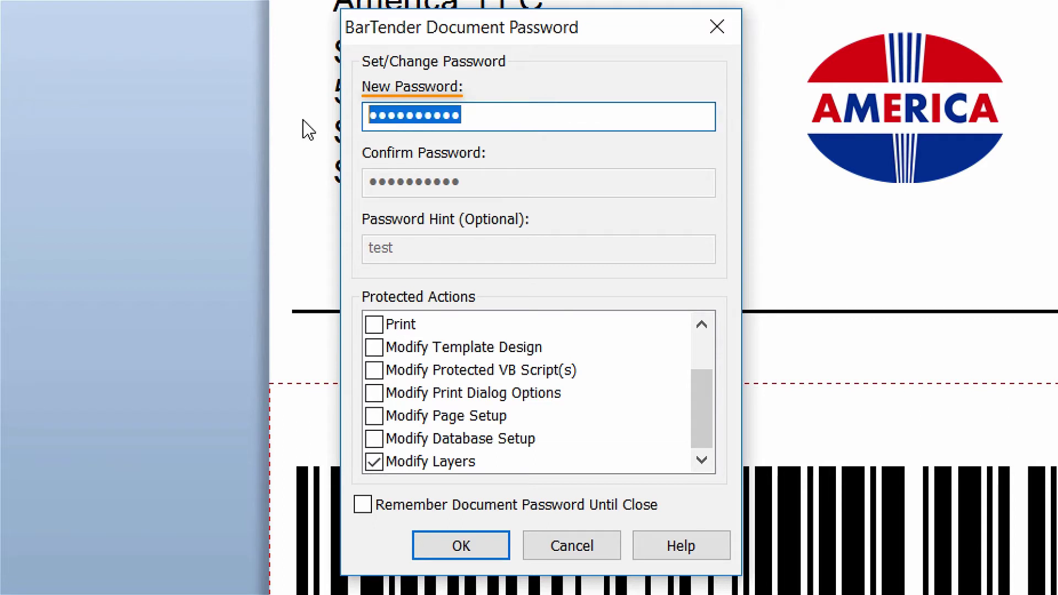
type("******")
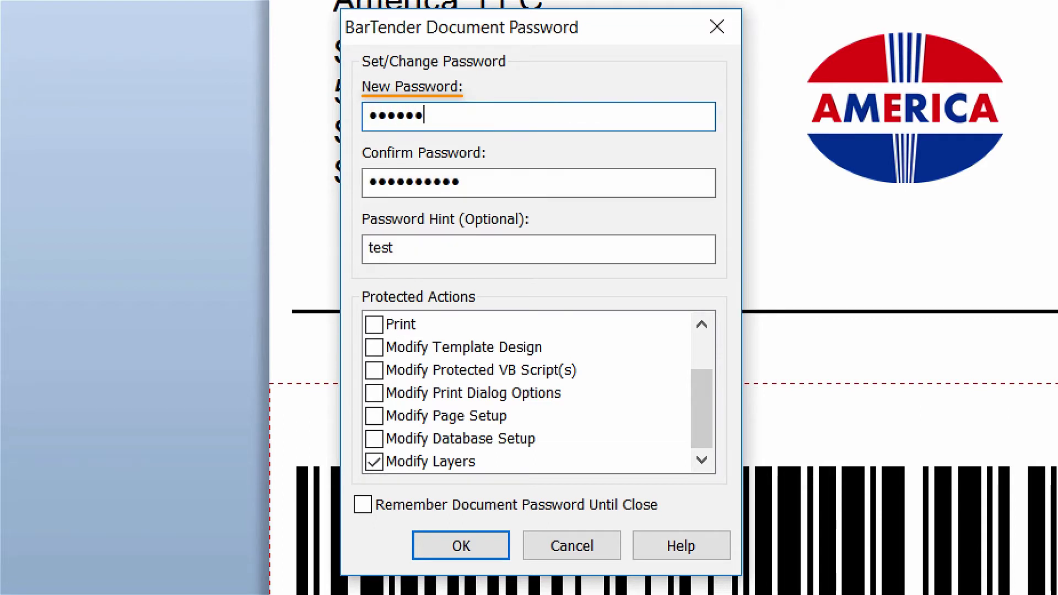
key("Tab")
type("**")
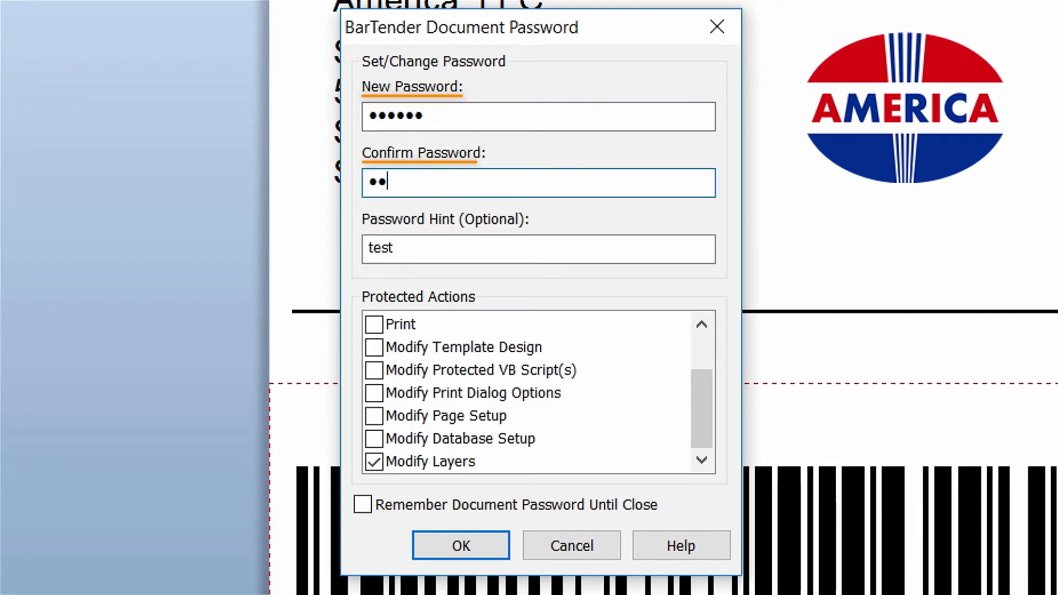
type("****")
key("Tab")
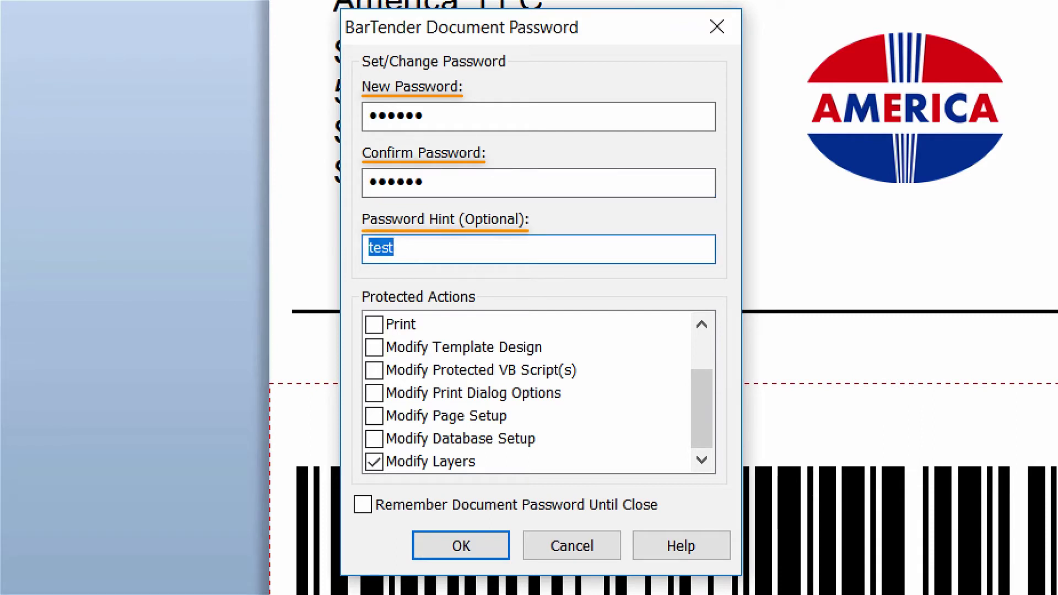
type("sample")
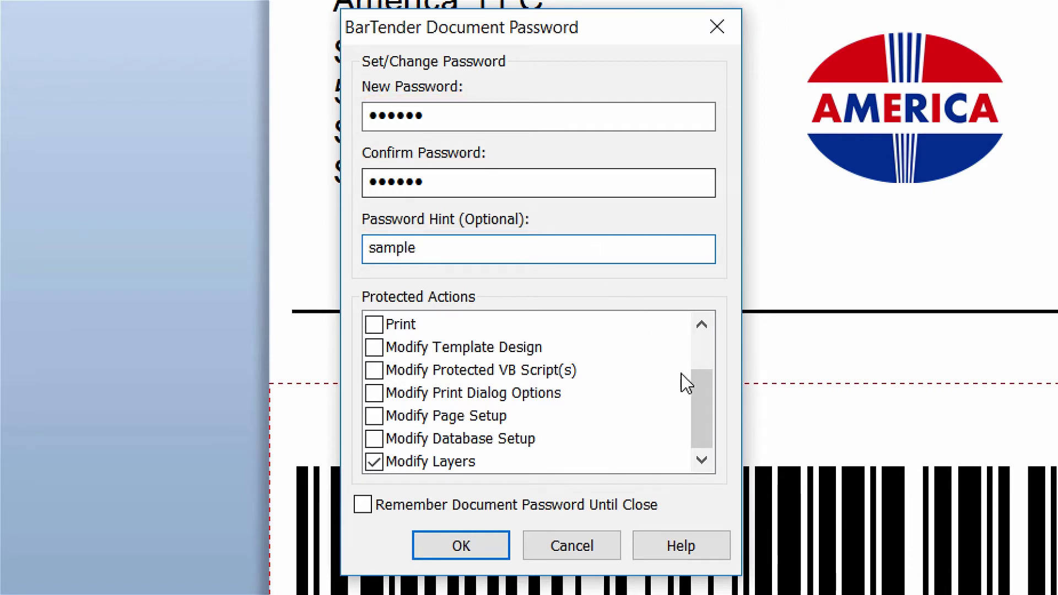
left_click_drag(706, 408, 703, 434)
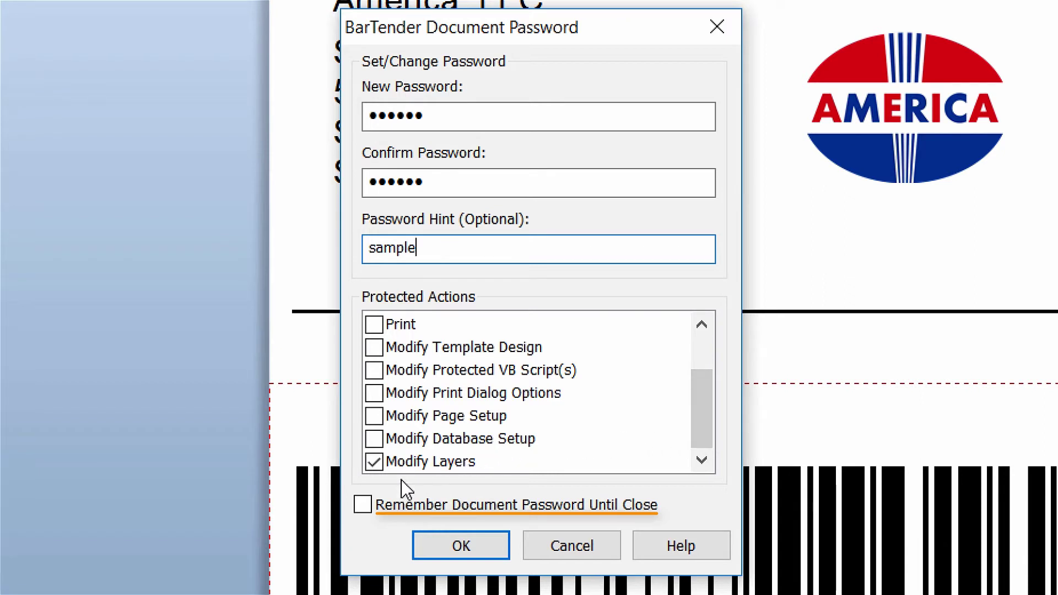
left_click(365, 504)
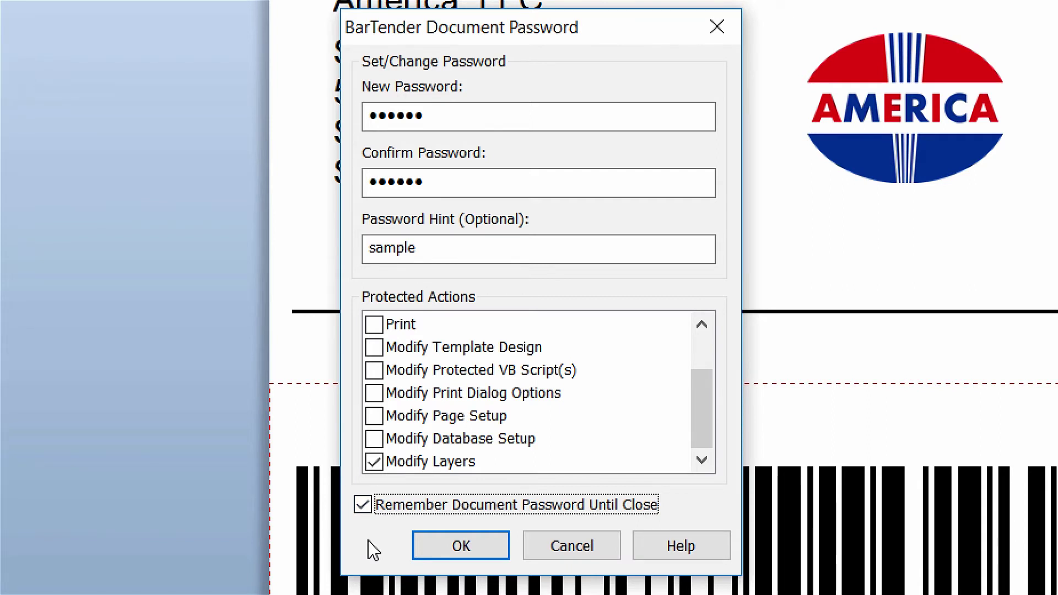
left_click(423, 545)
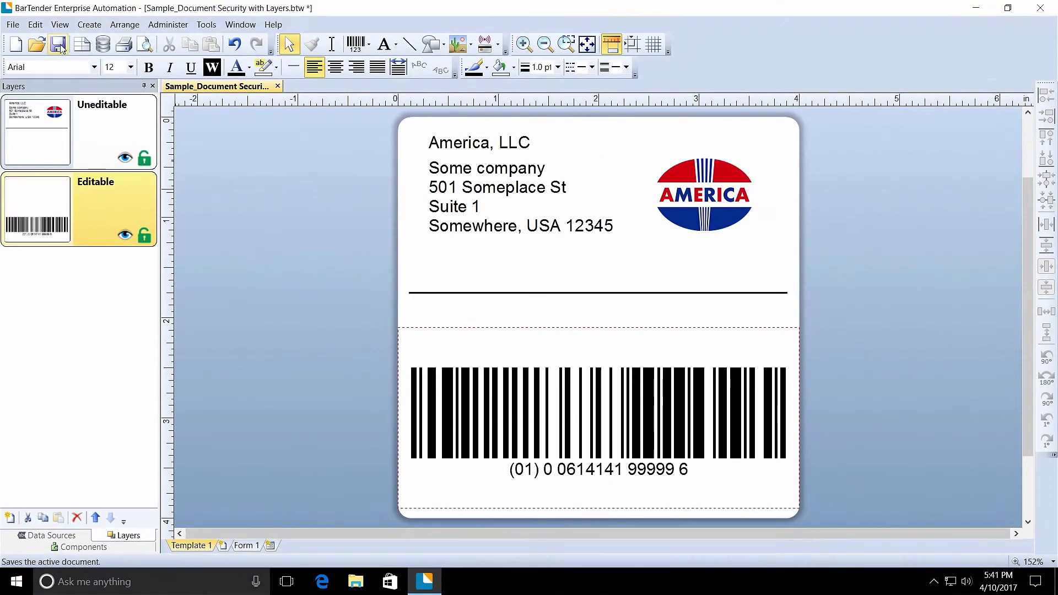
- Close the label and reopen Sample_Document Security with Layers.btw
left_click(13, 25)
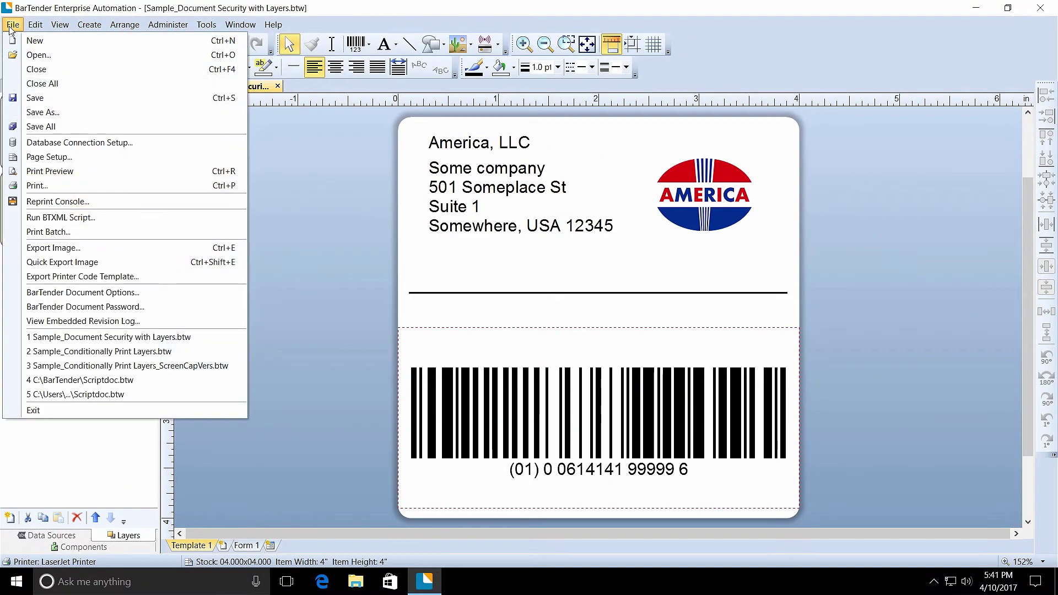
left_click(15, 69)
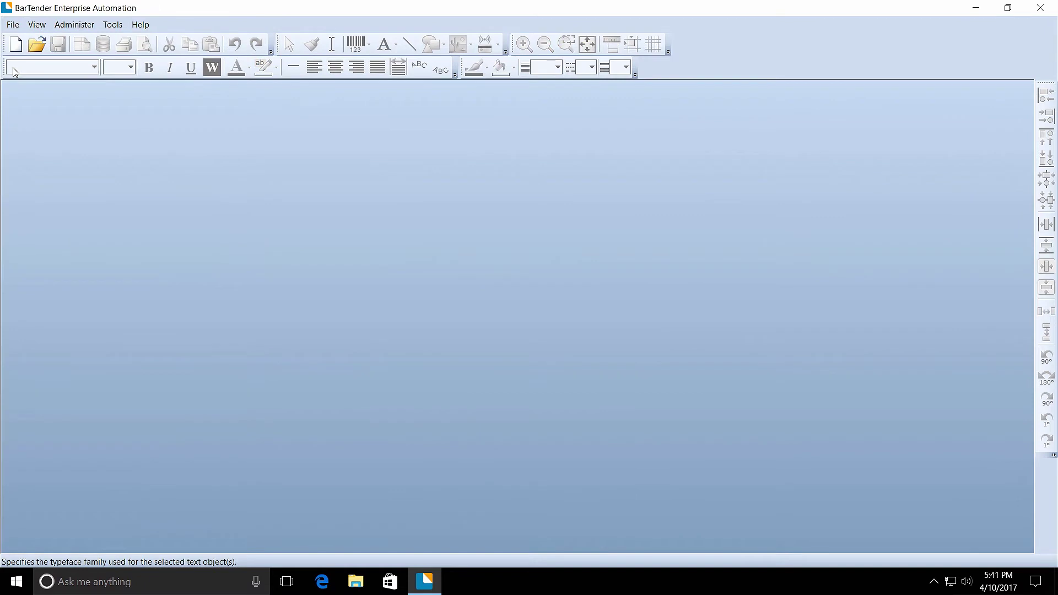
left_click(36, 46)
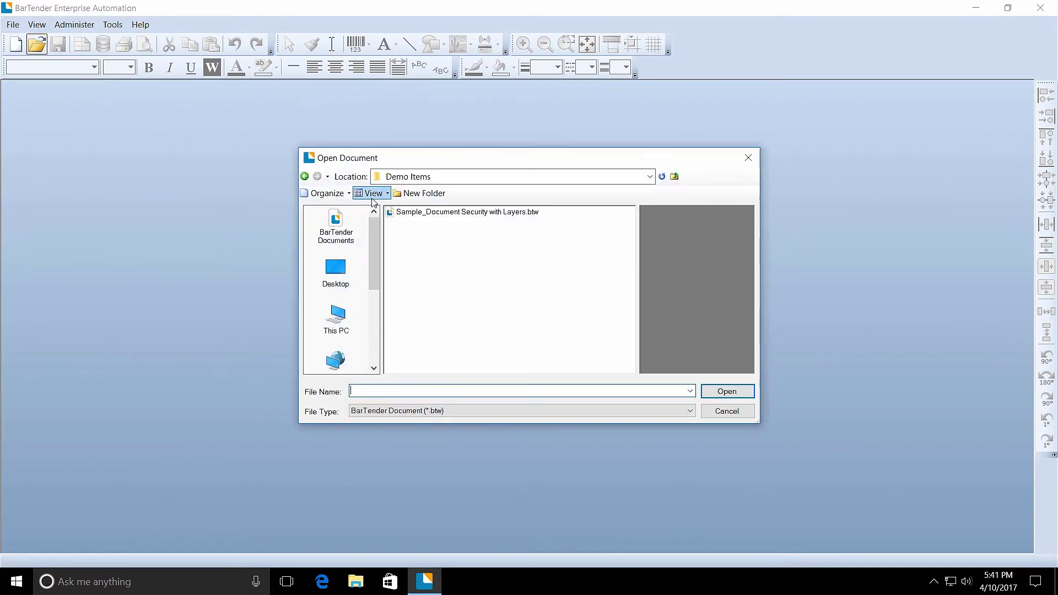
left_click(407, 213)
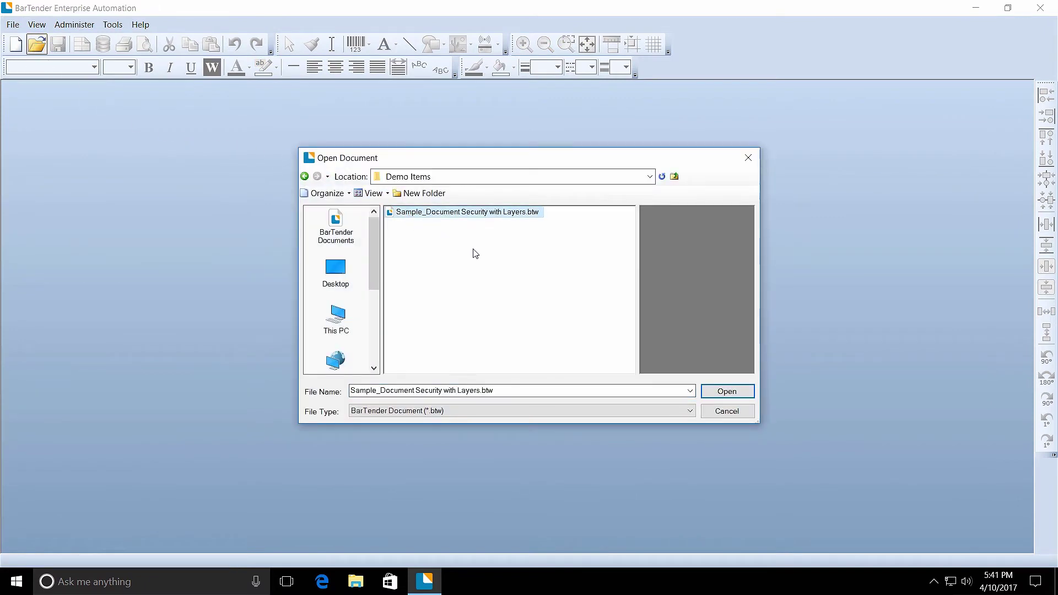
left_click(726, 391)
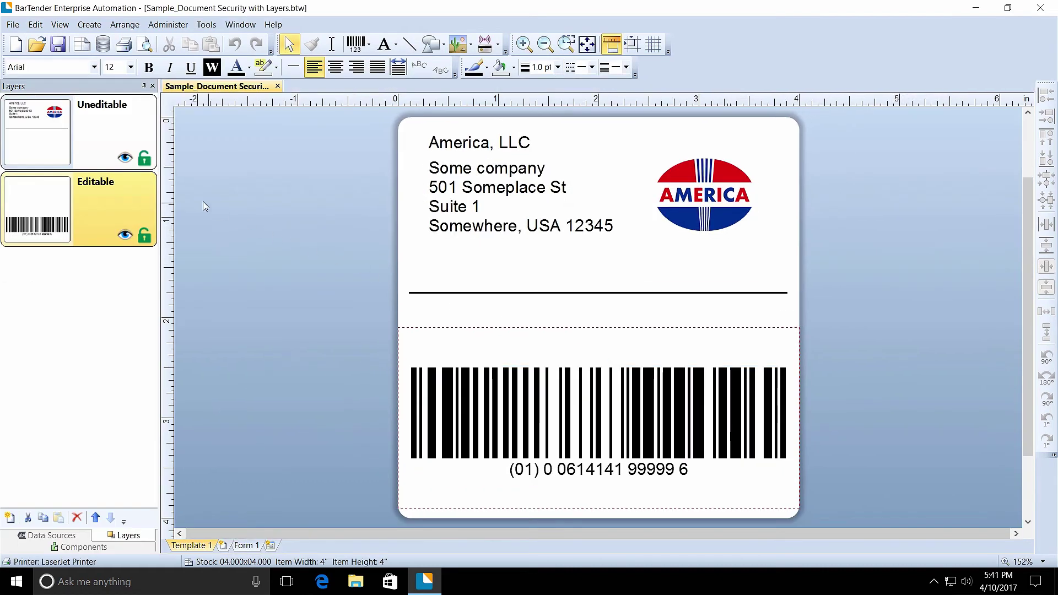
- Lock the Uneditable layer again, entering the Modify Layers password
left_click(143, 160)
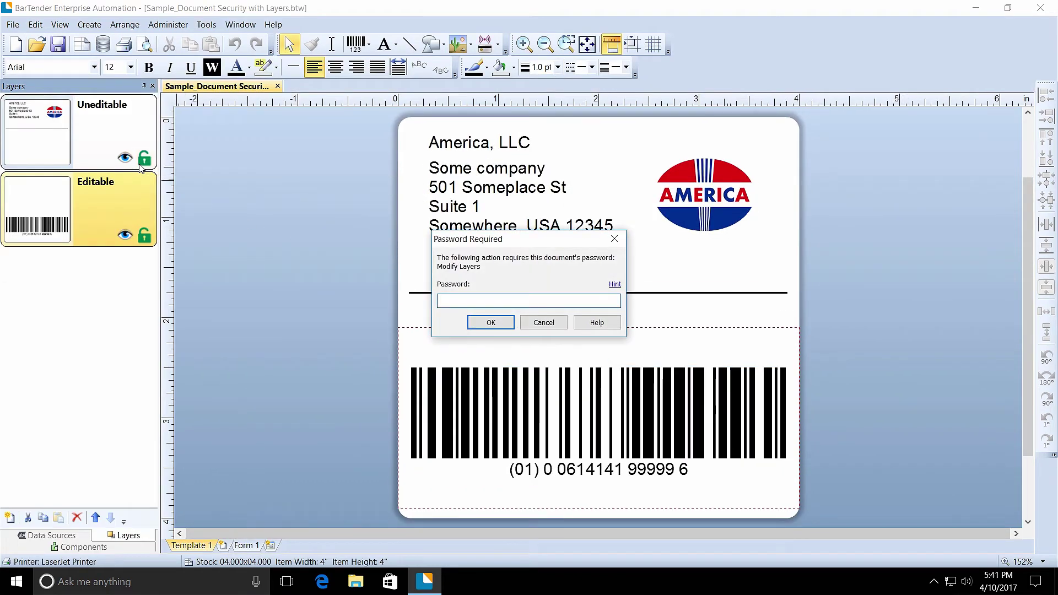
type("******")
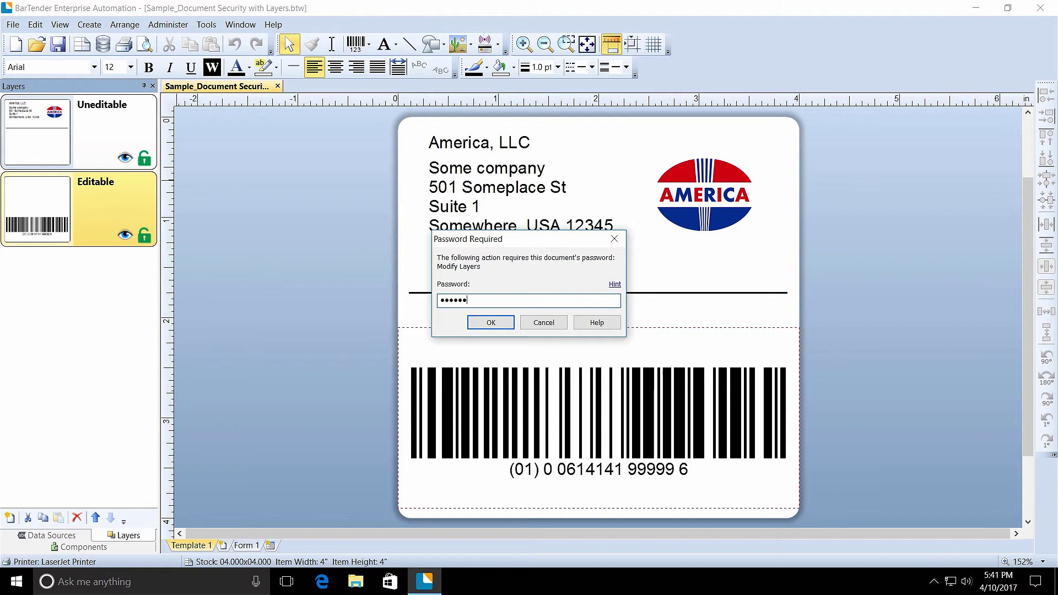
left_click(479, 325)
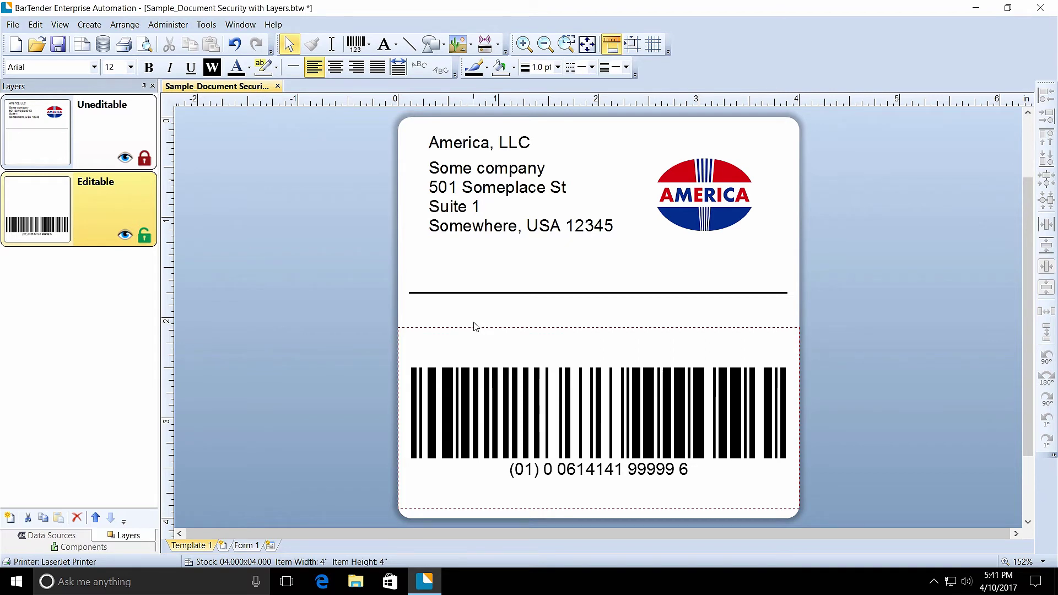
- Clip the Editable layer to a 3.998 × 1.8 in bounding rectangle at left 0, top 2.1 in
right_click(100, 207)
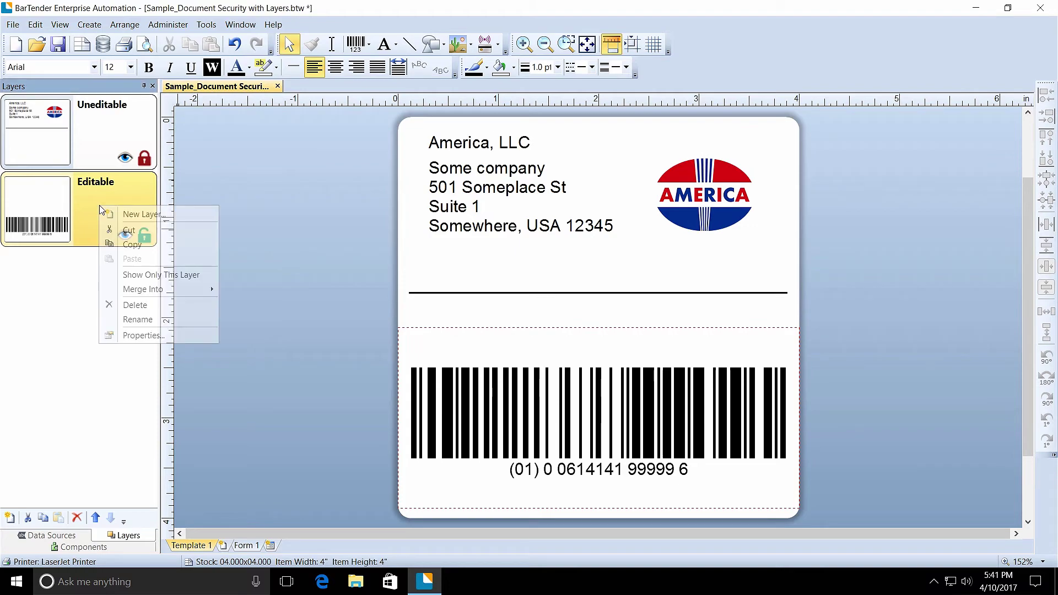
left_click(125, 335)
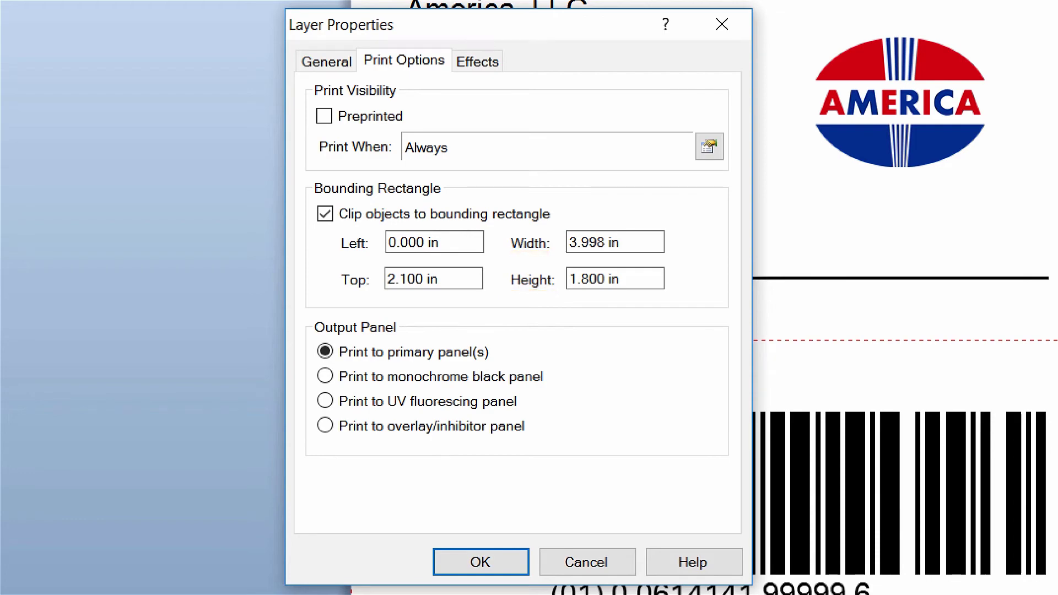
left_click(455, 562)
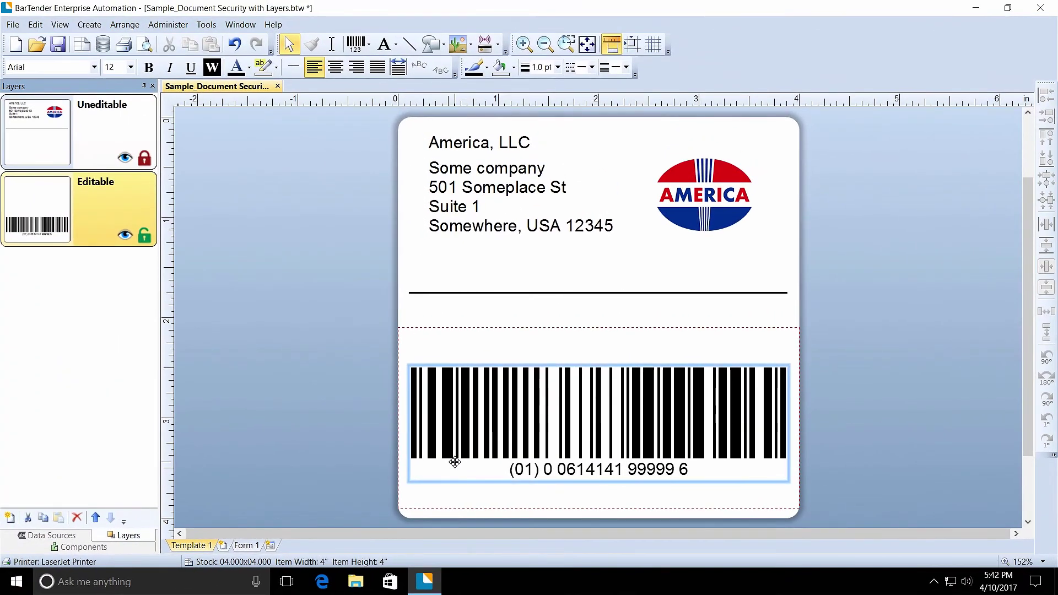
- Move the barcode up to Y 1.18 in and print-preview to confirm its bars are clipped
left_click_drag(454, 461, 451, 297)
left_click_drag(461, 260, 461, 290)
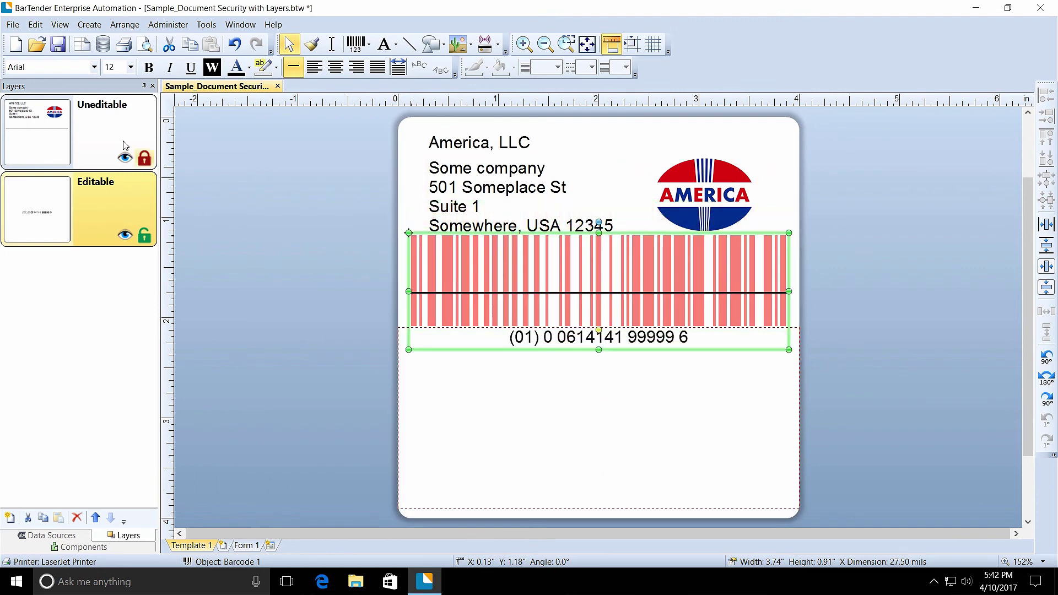
left_click(13, 24)
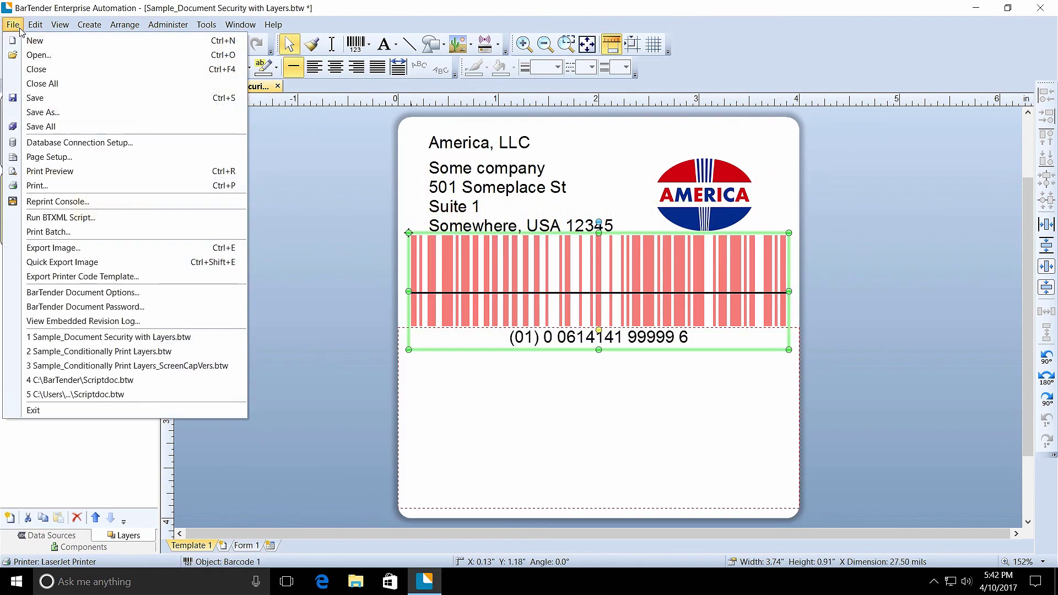
left_click(37, 172)
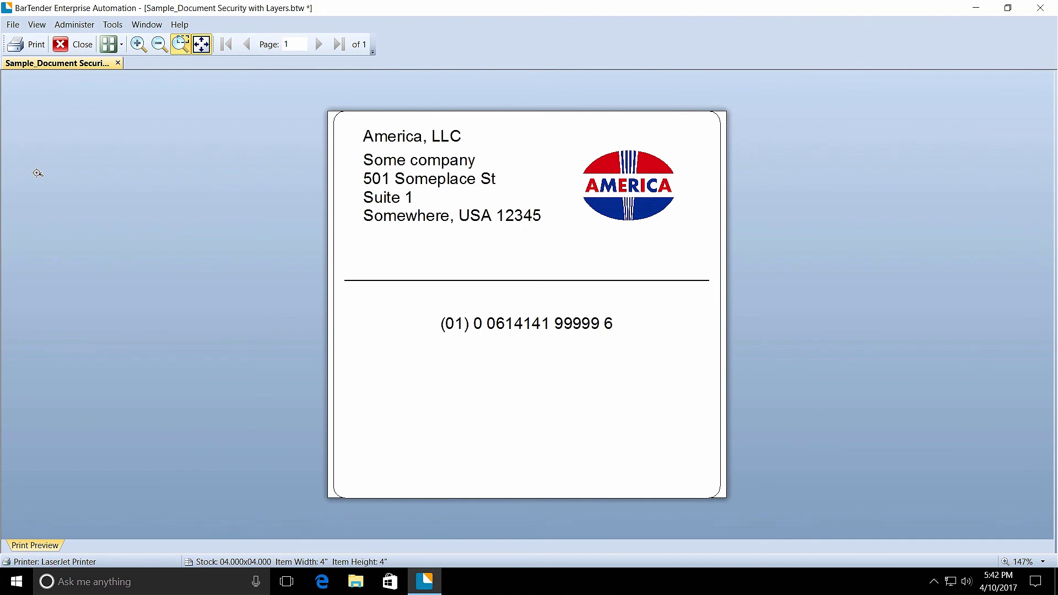
left_click(80, 50)
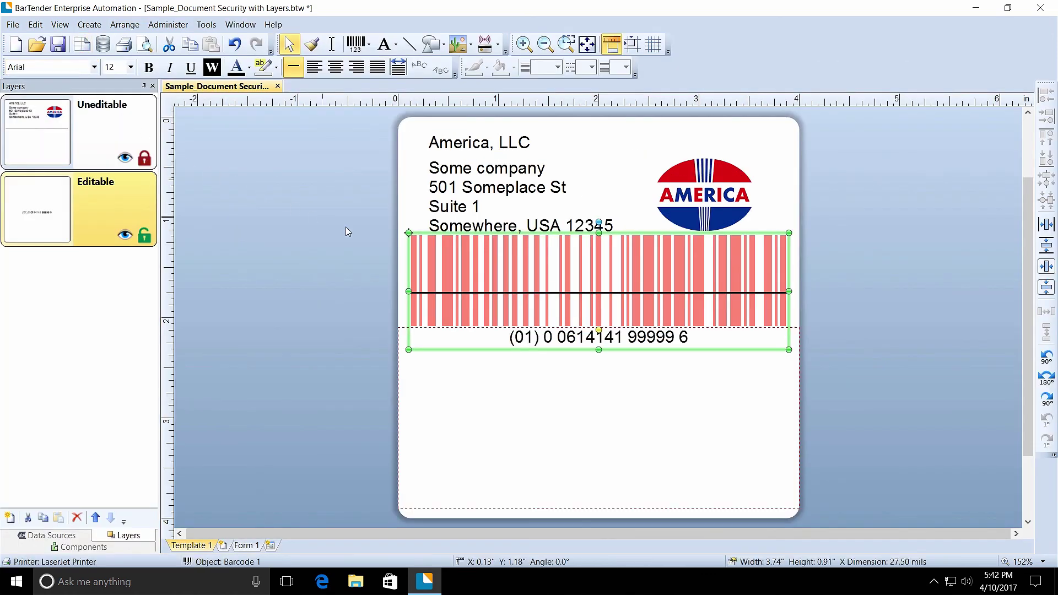
- Drag the barcode back down to Y 2.5 in so its bars show fully
left_click_drag(481, 293, 481, 402)
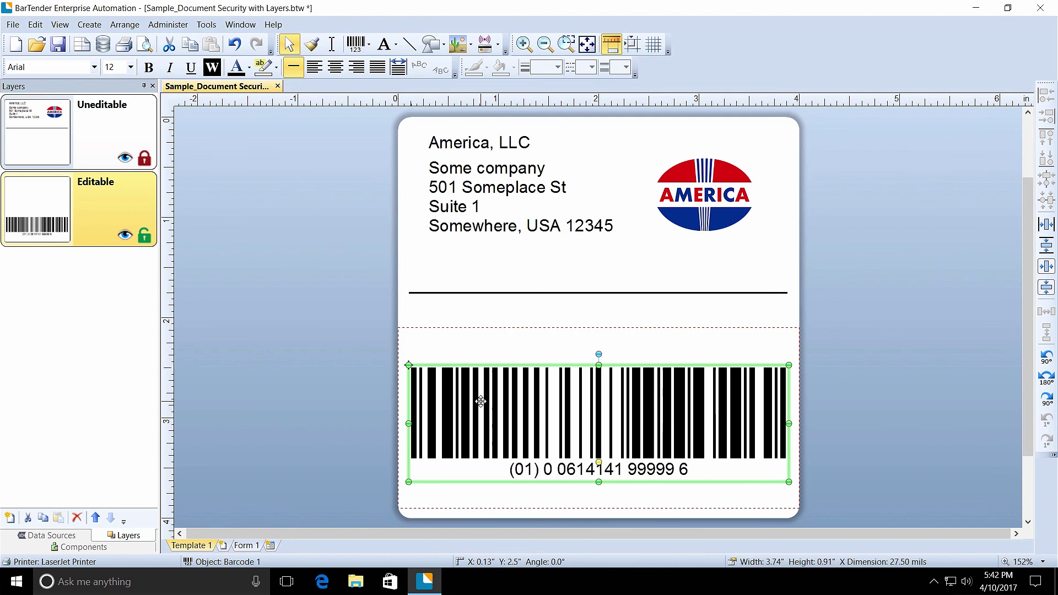